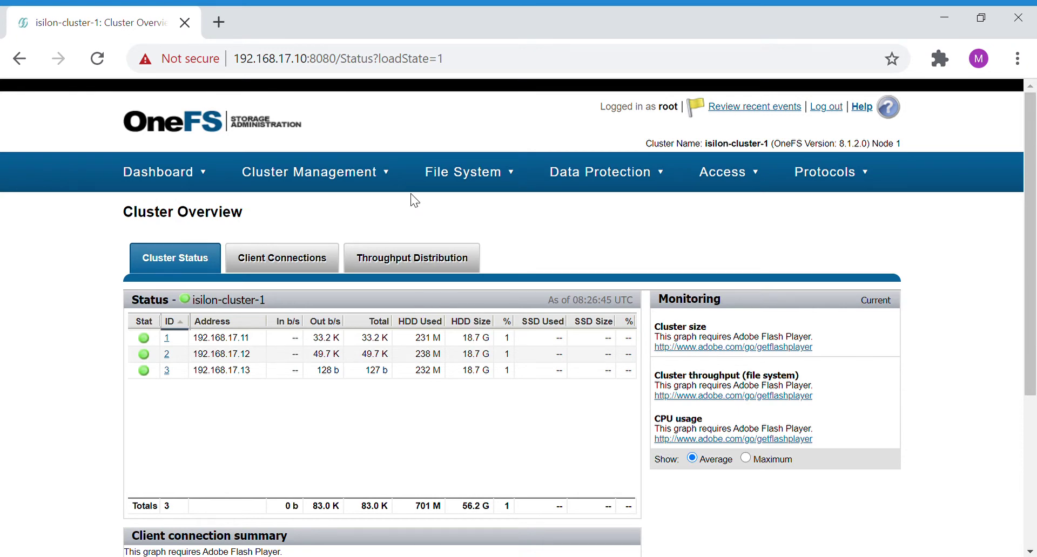
# Open Network Configuration from the Cluster Management menu to show groupnet0 and subnet0.
pyautogui.click(355, 184)
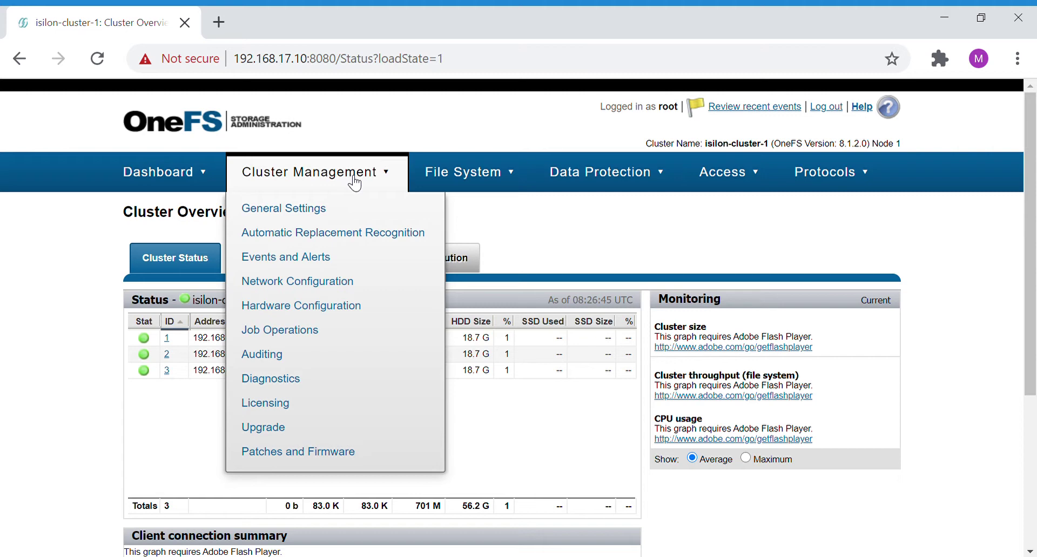
pyautogui.click(354, 287)
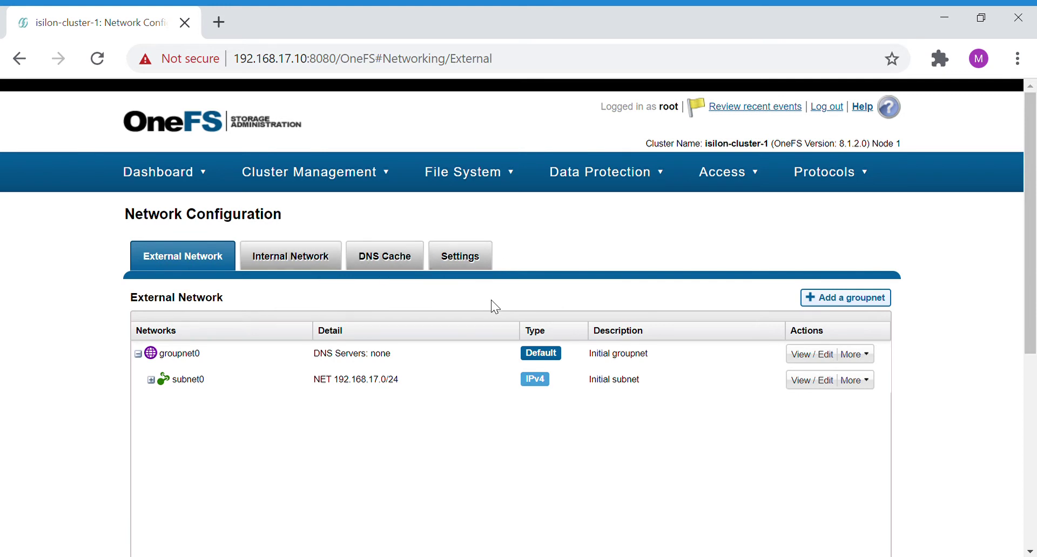
pyautogui.moveTo(132, 224); pyautogui.dragTo(290, 230)
pyautogui.click(356, 223)
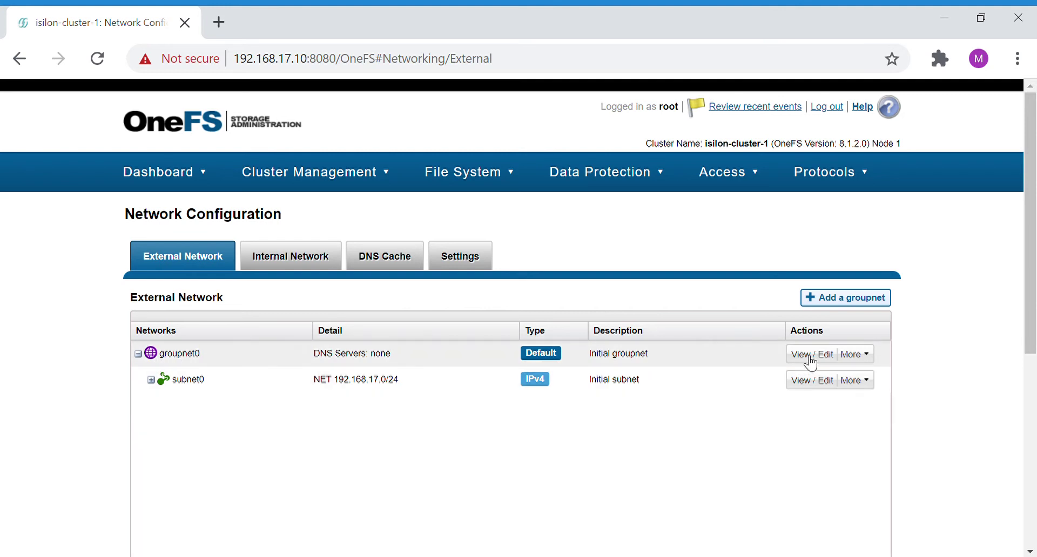
pyautogui.scroll(-2, 810, 362)
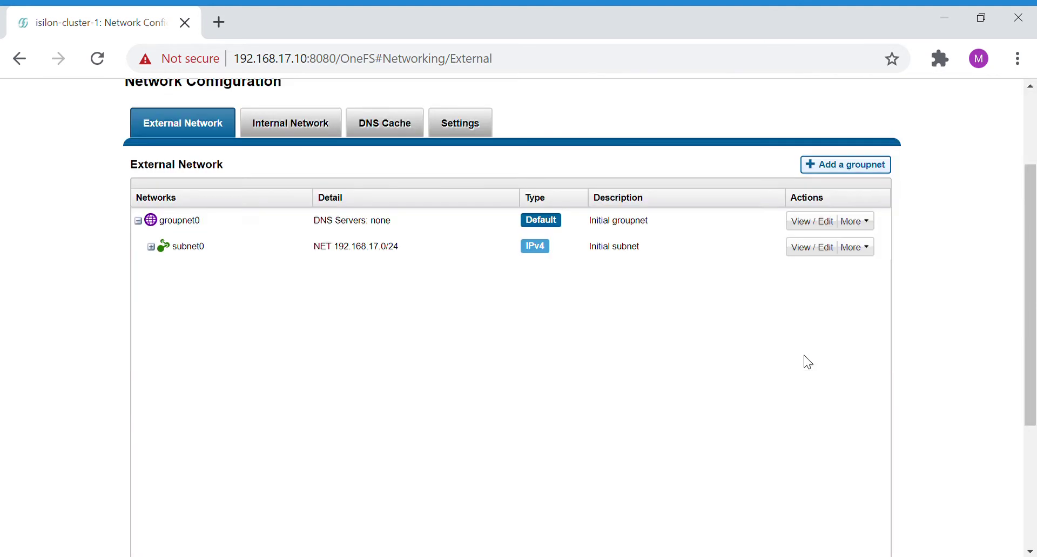
pyautogui.click(811, 223)
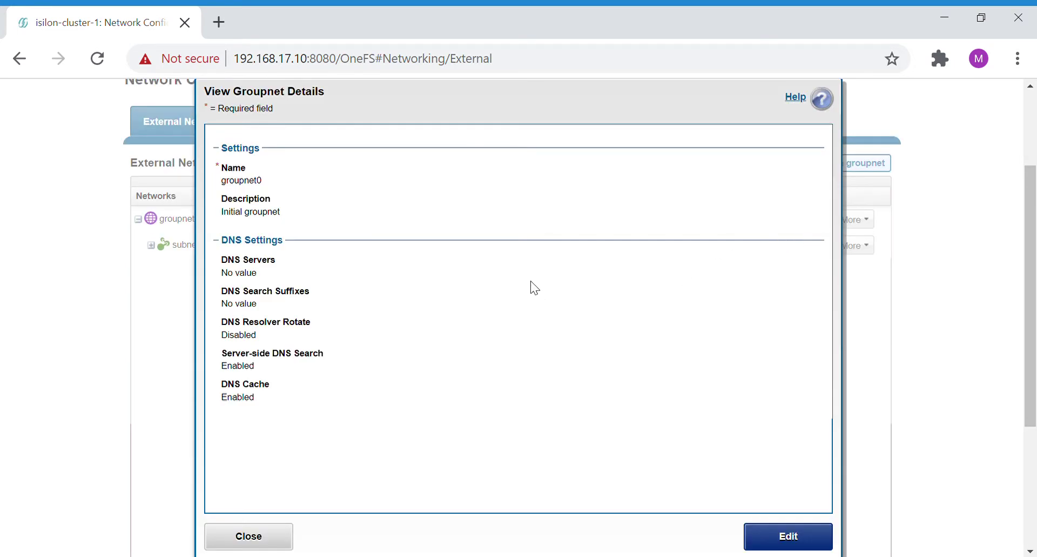
pyautogui.moveTo(222, 260); pyautogui.dragTo(262, 270)
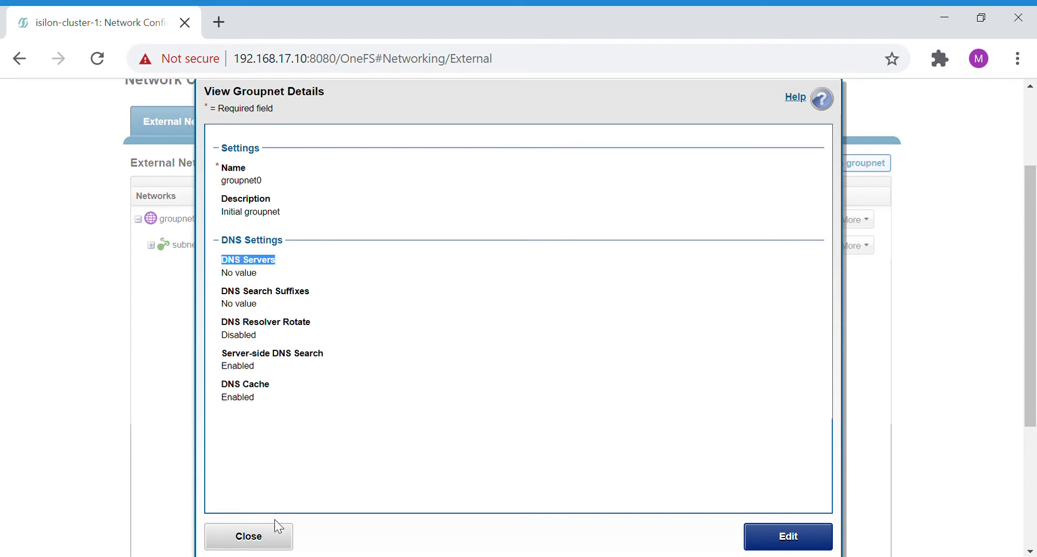
pyautogui.click(277, 548)
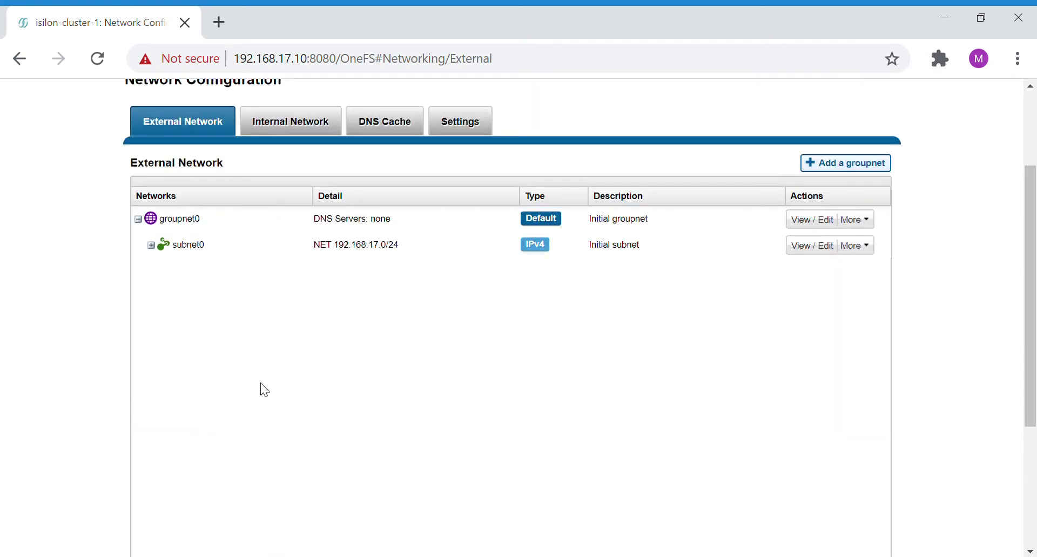
# Expand subnet0 to list pool0 and rule0, and open subnet0's View / Edit details.
pyautogui.click(152, 246)
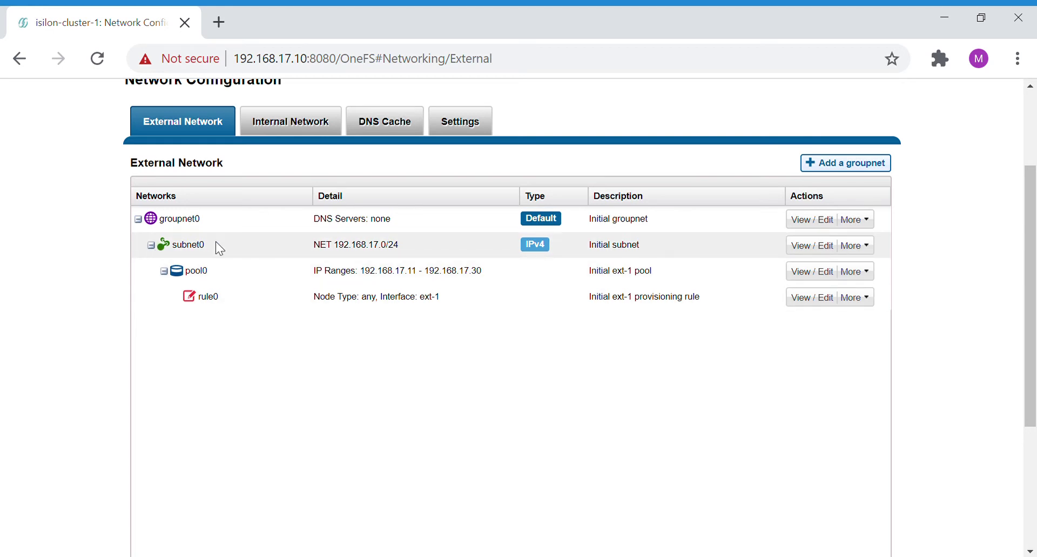
pyautogui.click(810, 247)
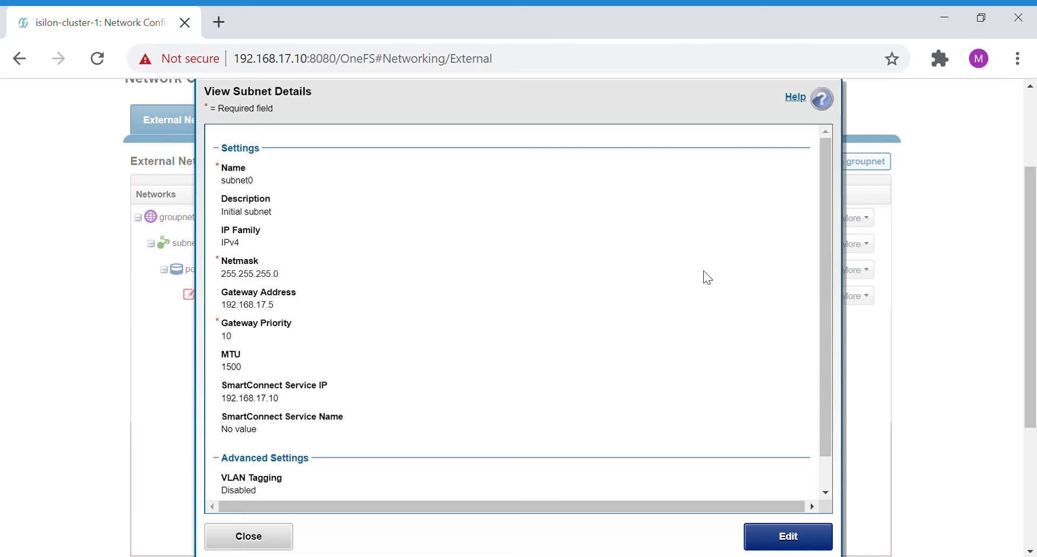
pyautogui.click(810, 543)
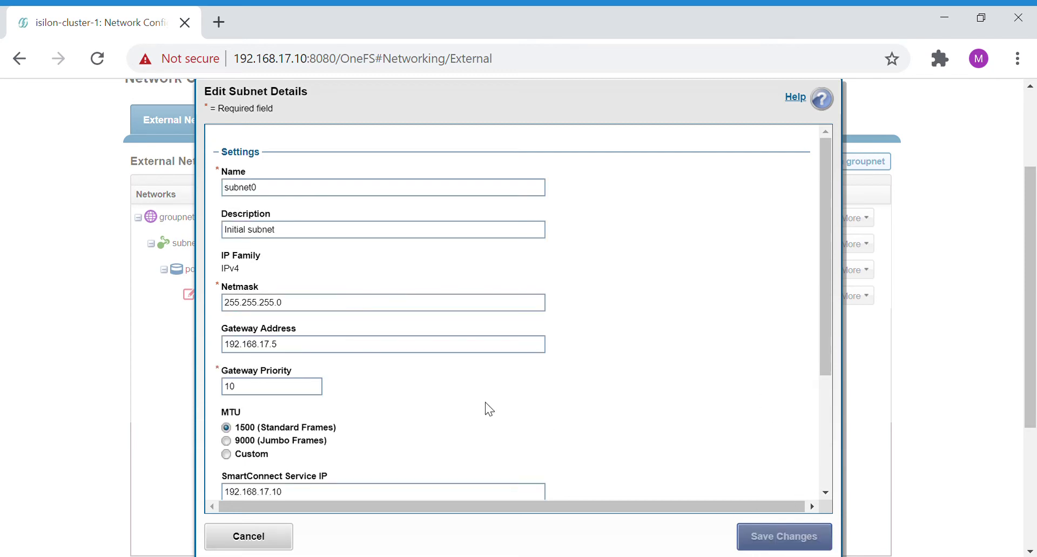
pyautogui.scroll(-3, 491, 419)
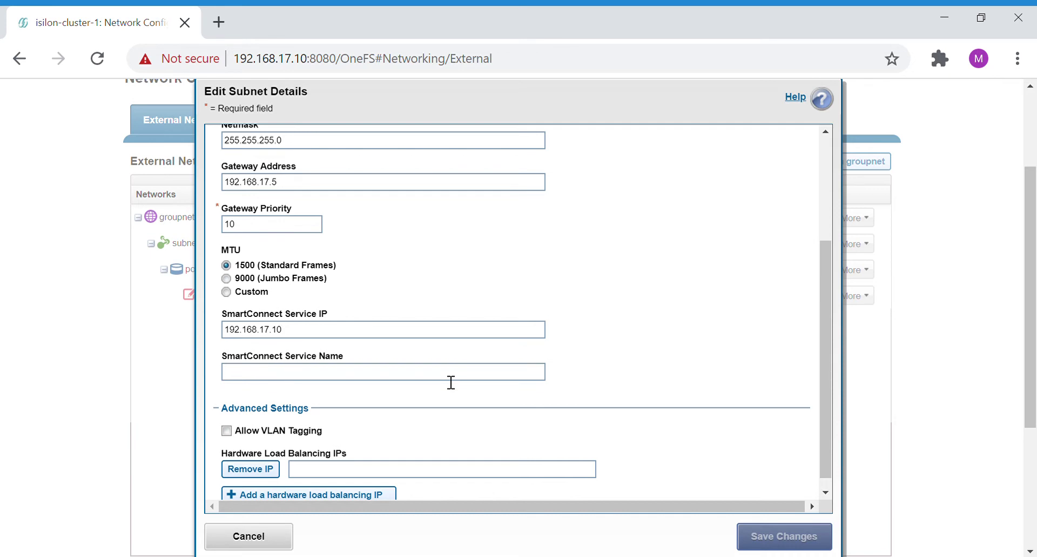
pyautogui.scroll(-1, 505, 354)
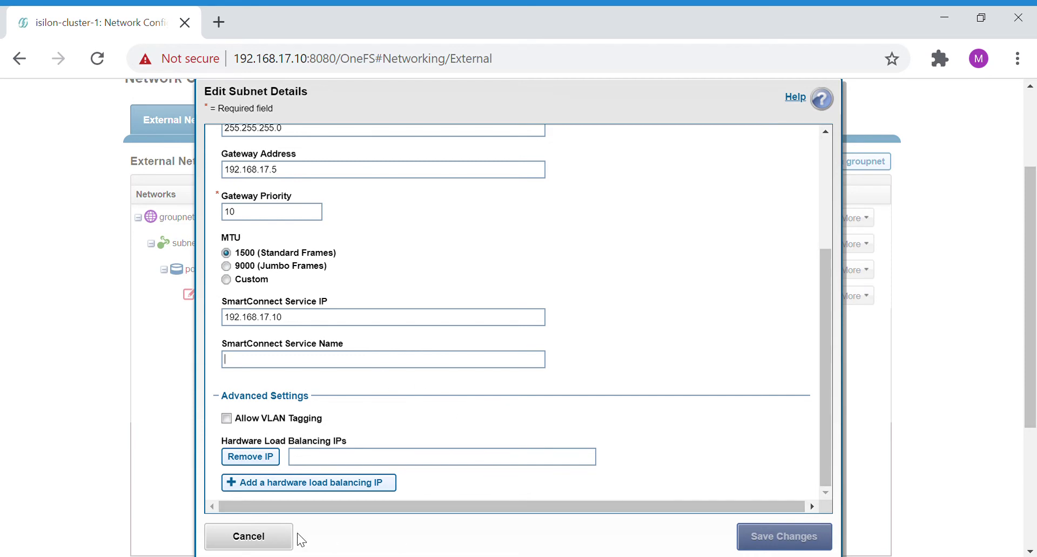
pyautogui.click(290, 550)
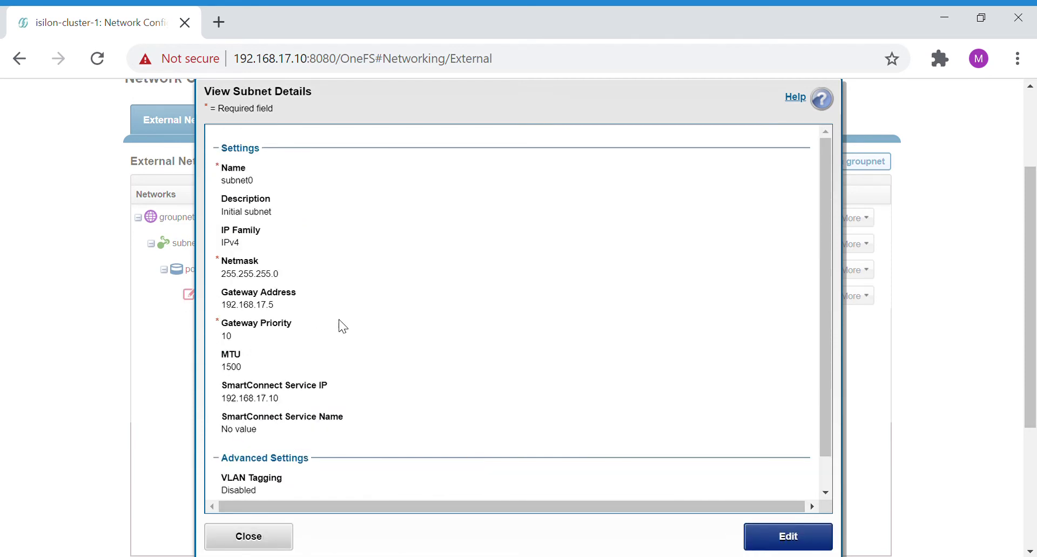
pyautogui.scroll(1, 346, 329)
pyautogui.click(275, 542)
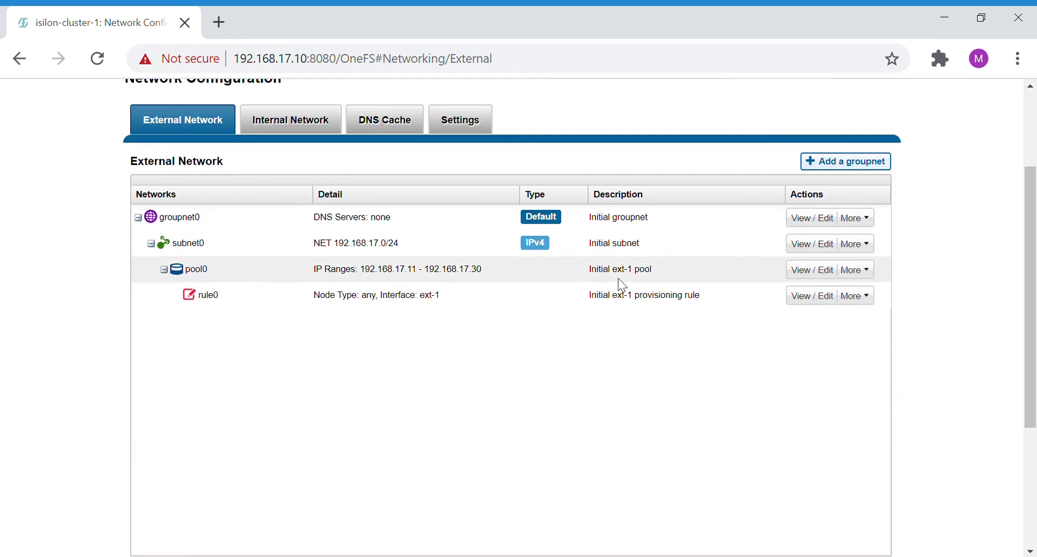
pyautogui.click(807, 279)
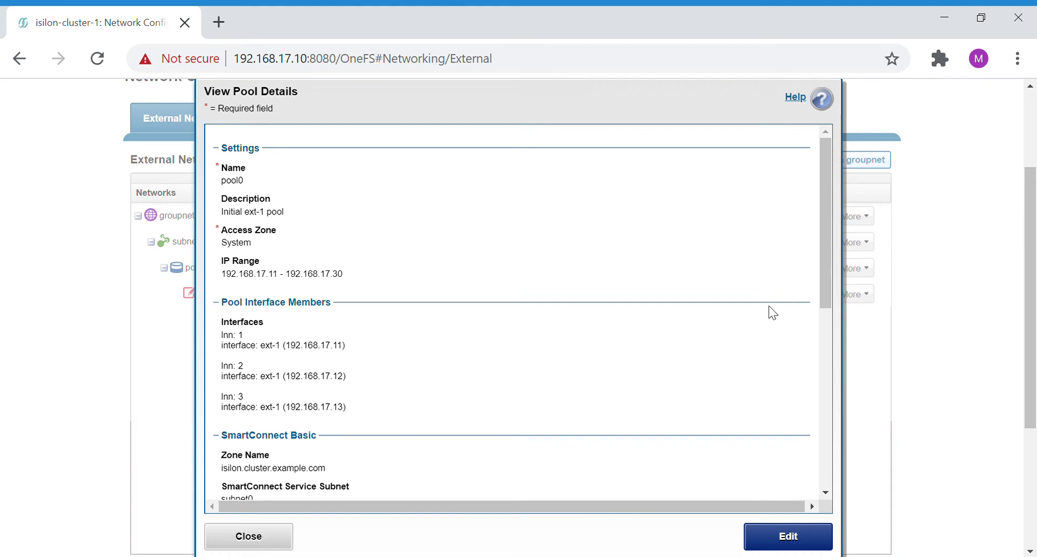
pyautogui.scroll(-3, 770, 306)
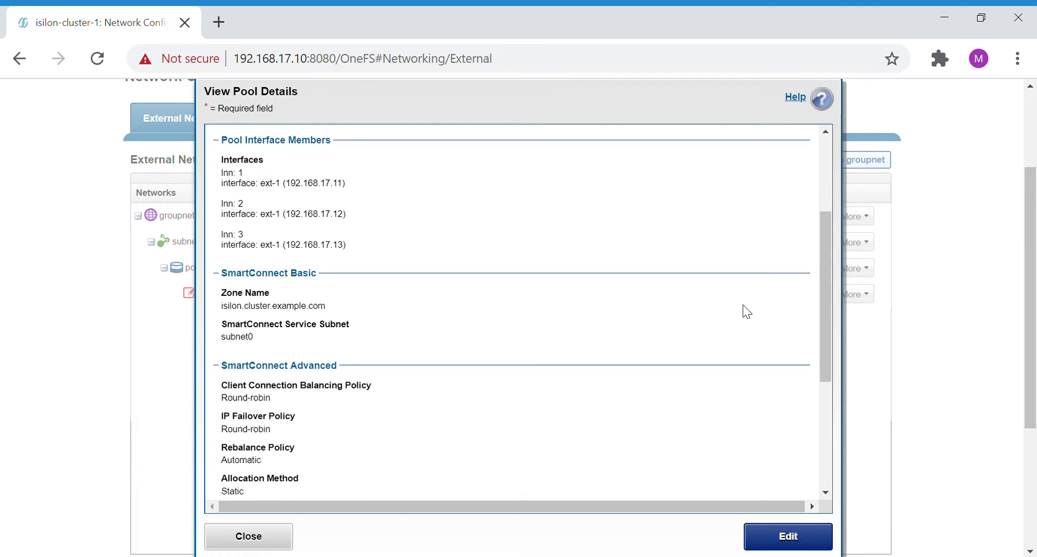
pyautogui.scroll(1, 290, 299)
pyautogui.scroll(2, 290, 299)
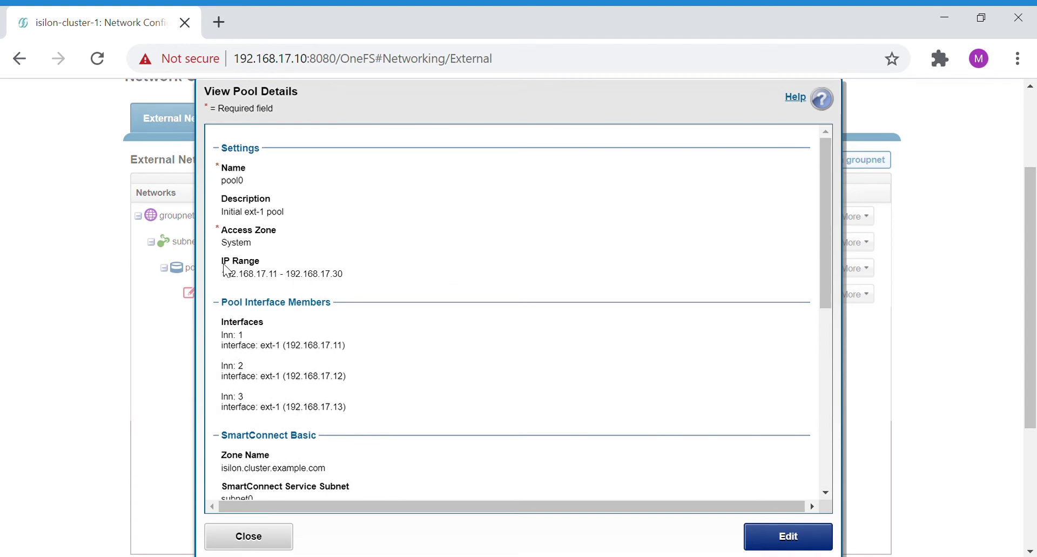
pyautogui.moveTo(221, 283); pyautogui.dragTo(307, 283)
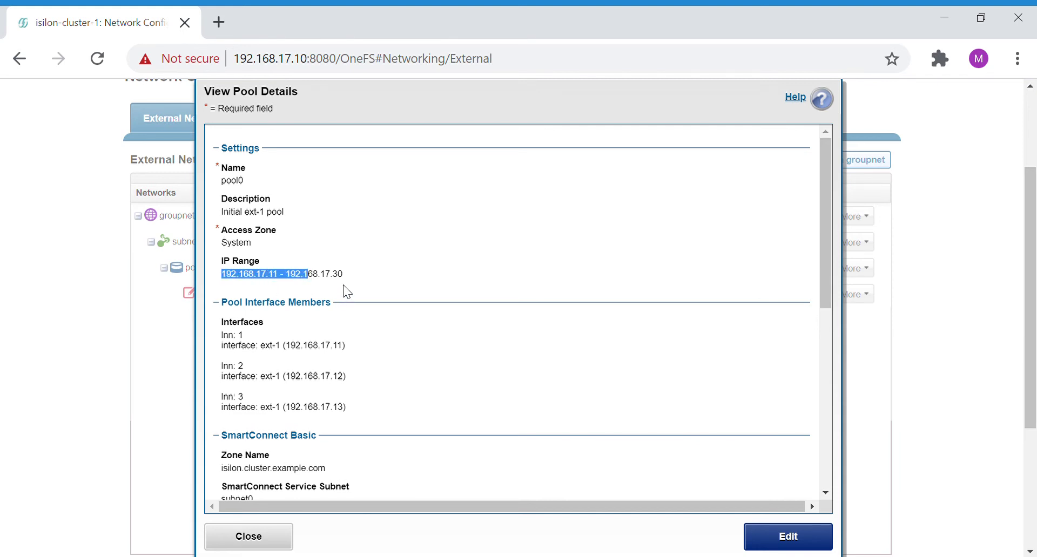
pyautogui.click(302, 288)
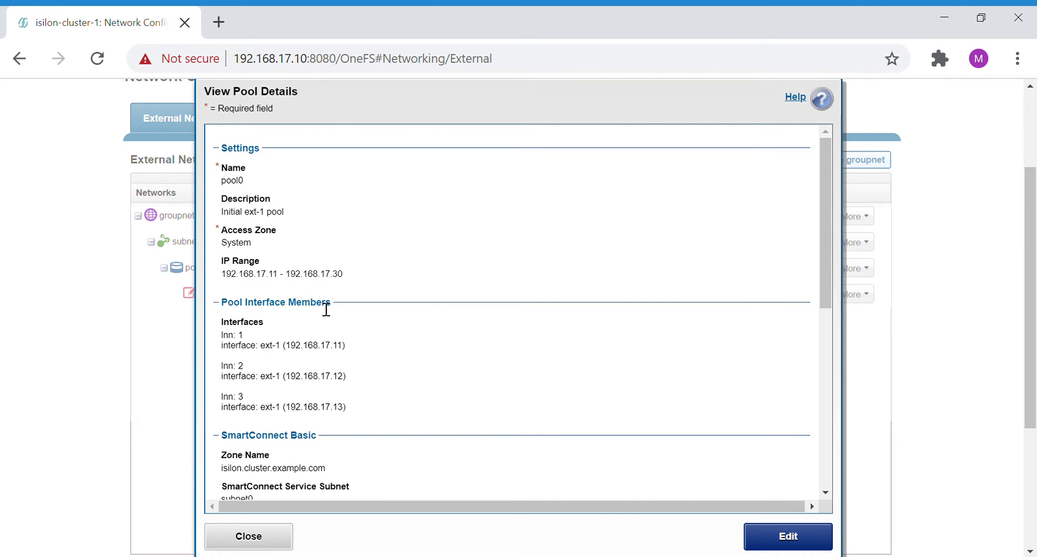
pyautogui.scroll(-3, 262, 307)
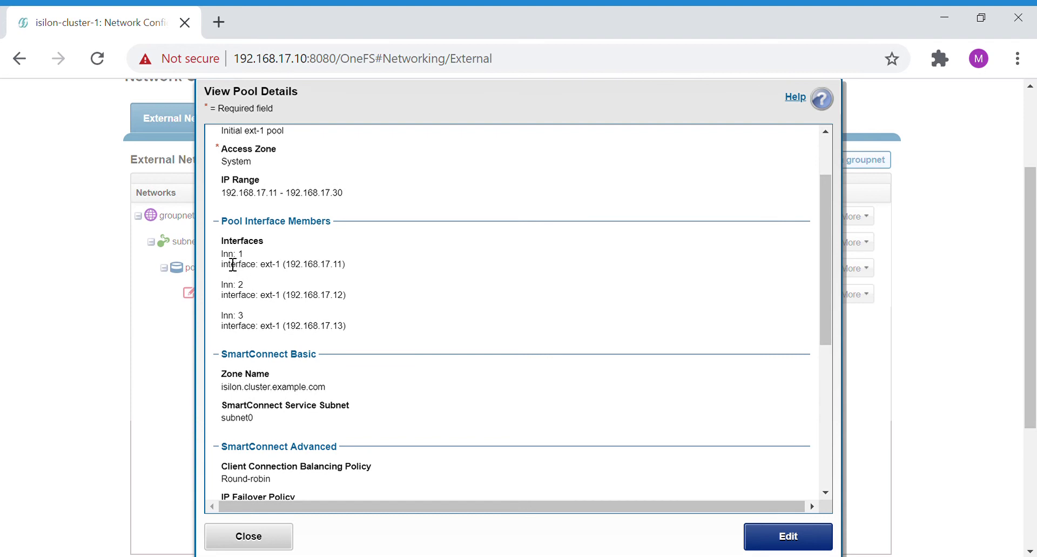
pyautogui.moveTo(224, 254); pyautogui.dragTo(236, 254)
pyautogui.moveTo(261, 268); pyautogui.dragTo(280, 269)
pyautogui.scroll(-3, 330, 340)
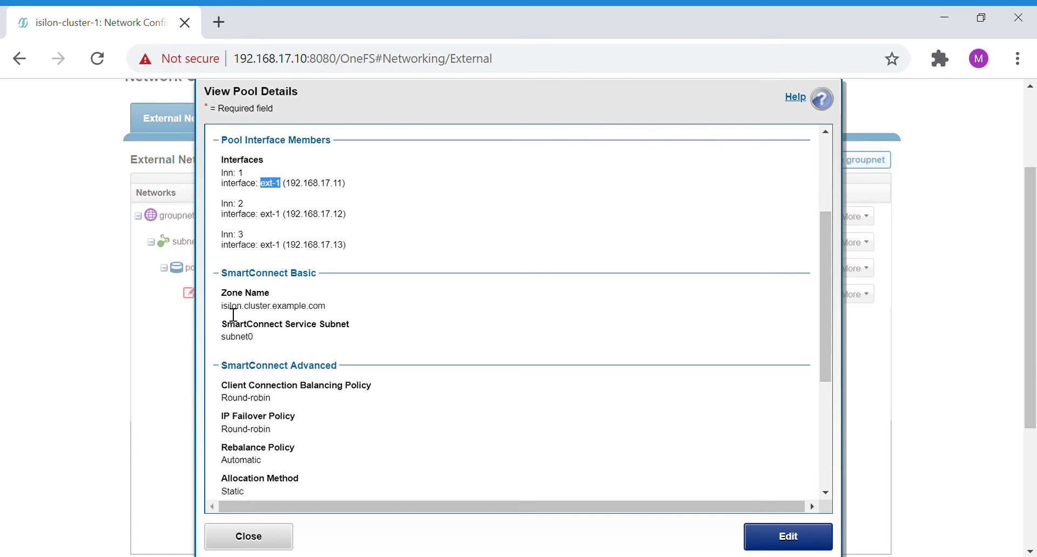
pyautogui.moveTo(221, 173); pyautogui.dragTo(268, 235)
pyautogui.click(347, 248)
pyautogui.tripleClick(348, 244)
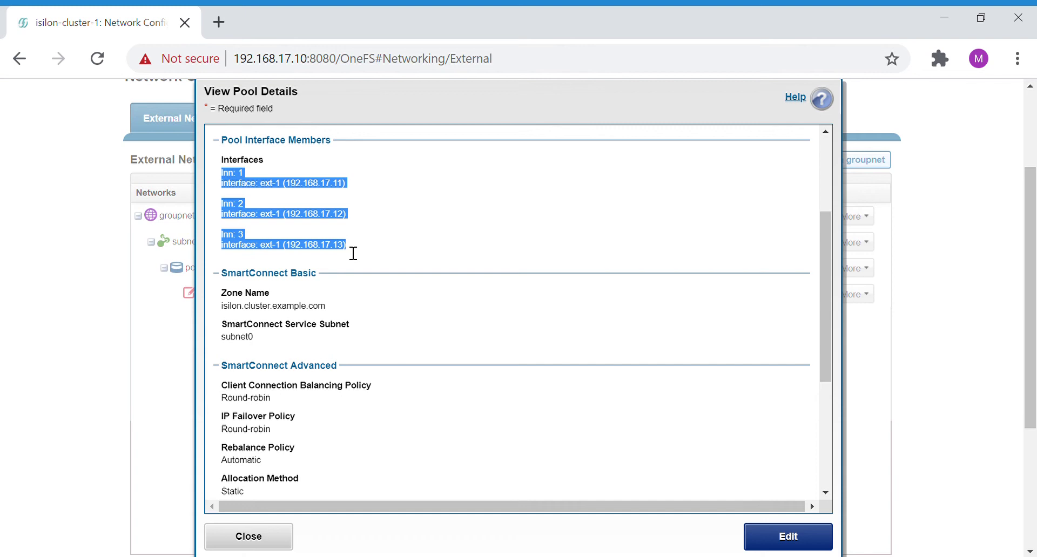
pyautogui.click(375, 245)
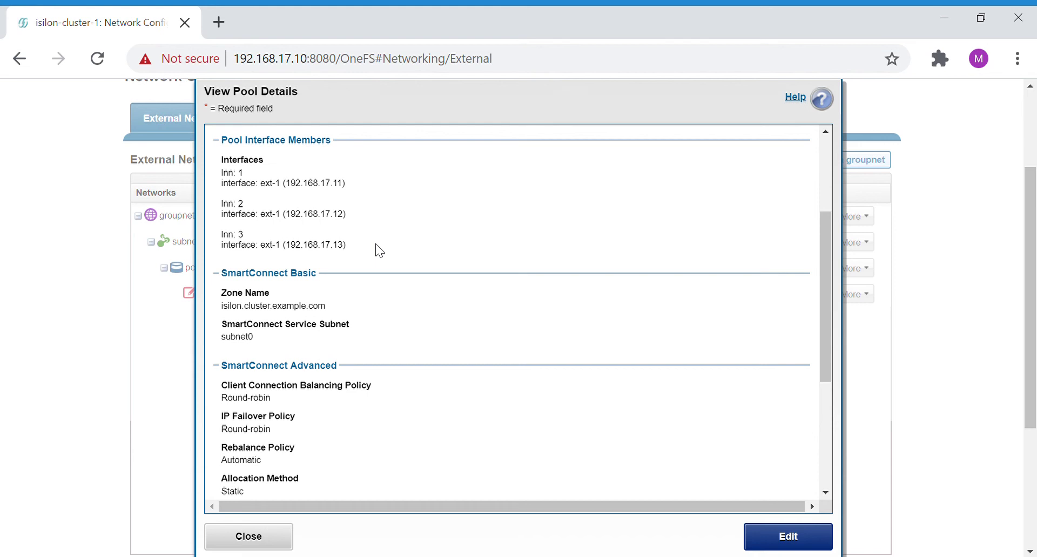
pyautogui.scroll(-1, 375, 248)
pyautogui.moveTo(227, 305); pyautogui.dragTo(369, 305)
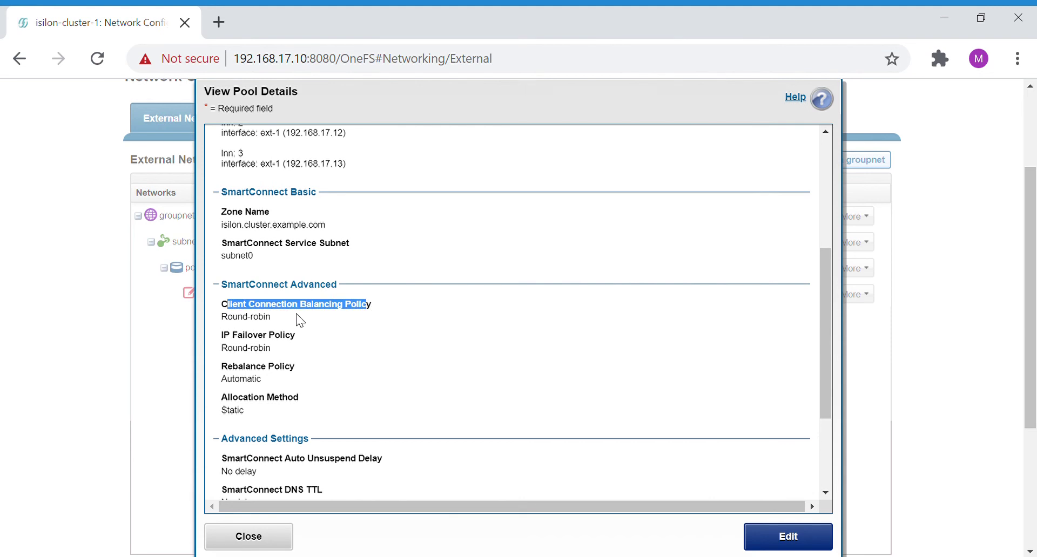
pyautogui.scroll(1, 321, 305)
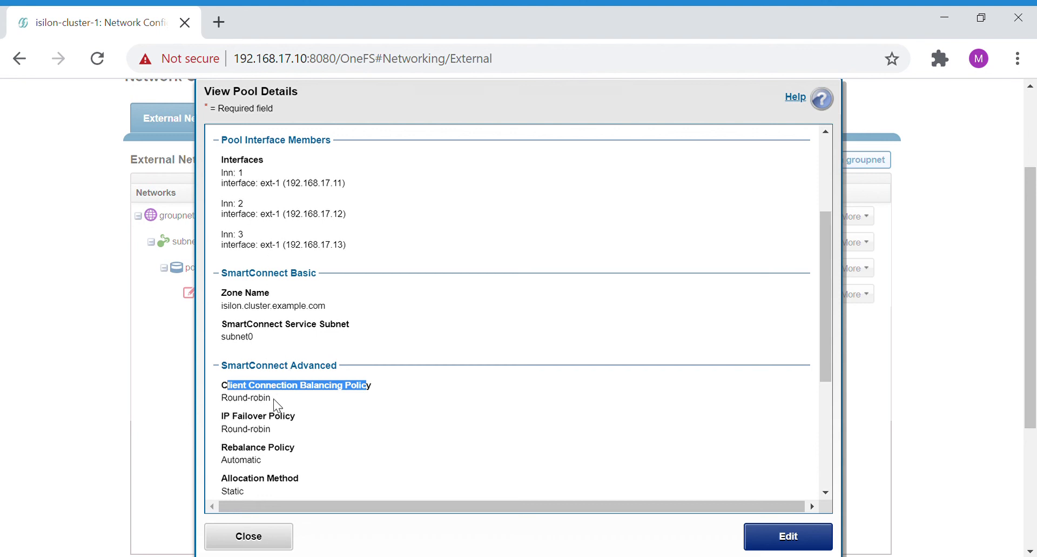
pyautogui.scroll(-2, 697, 343)
# Edit pool0 and set the SmartConnect Advanced client connection balancing policy to Throughput.
pyautogui.click(788, 537)
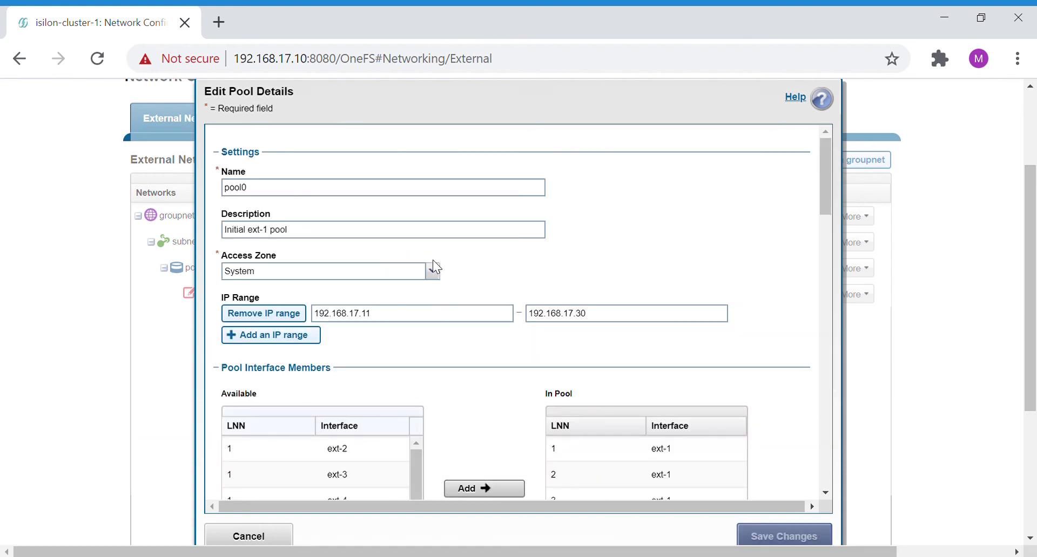
pyautogui.scroll(-6, 433, 265)
pyautogui.scroll(-1, 429, 282)
pyautogui.scroll(-4, 390, 401)
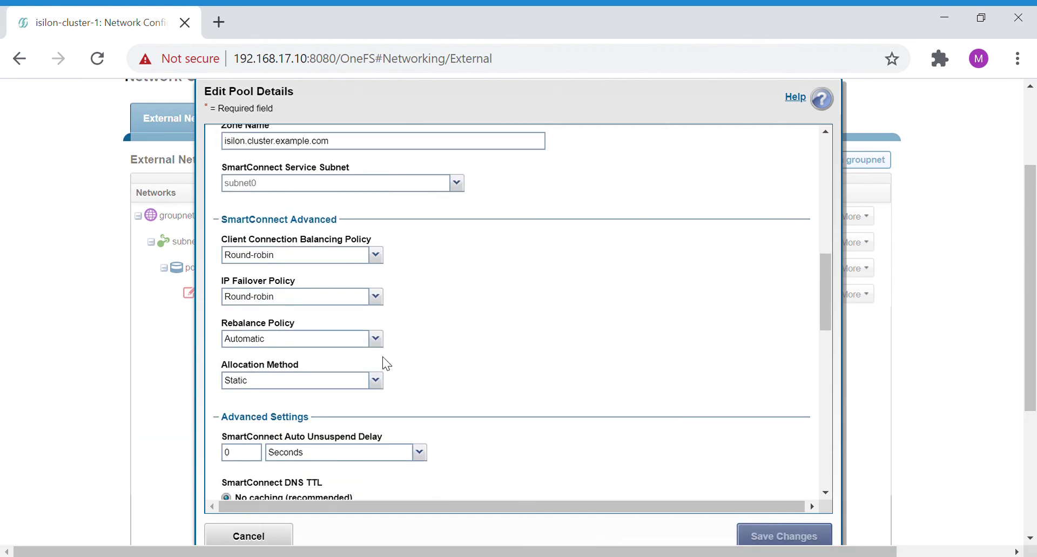
pyautogui.click(376, 255)
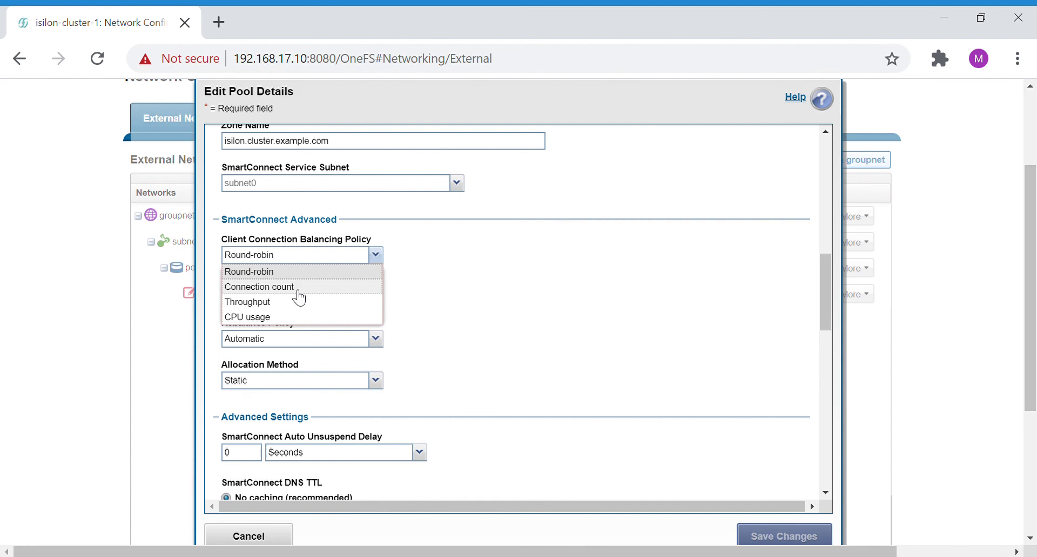
pyautogui.click(298, 287)
pyautogui.click(323, 256)
pyautogui.click(306, 302)
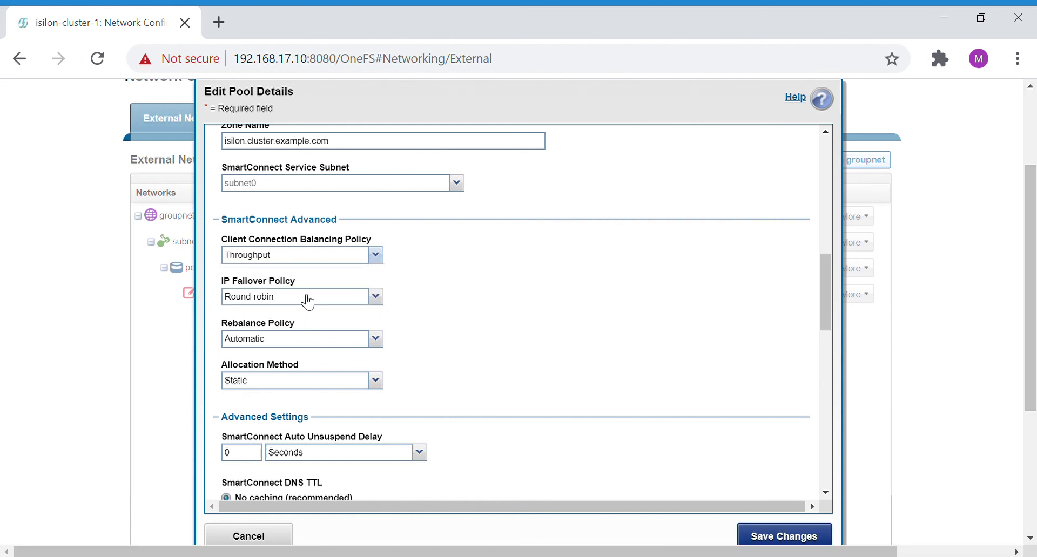
pyautogui.click(313, 258)
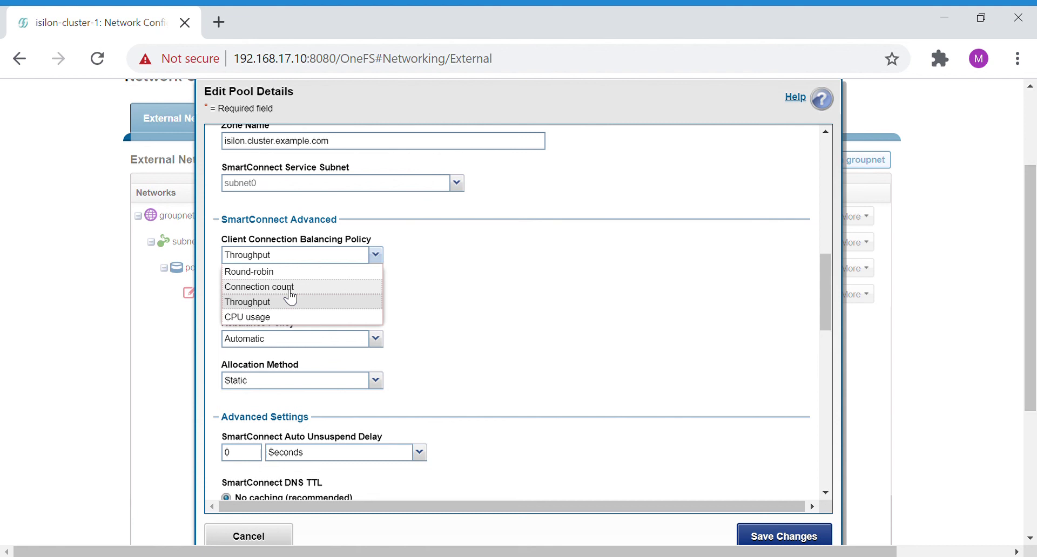
pyautogui.click(446, 295)
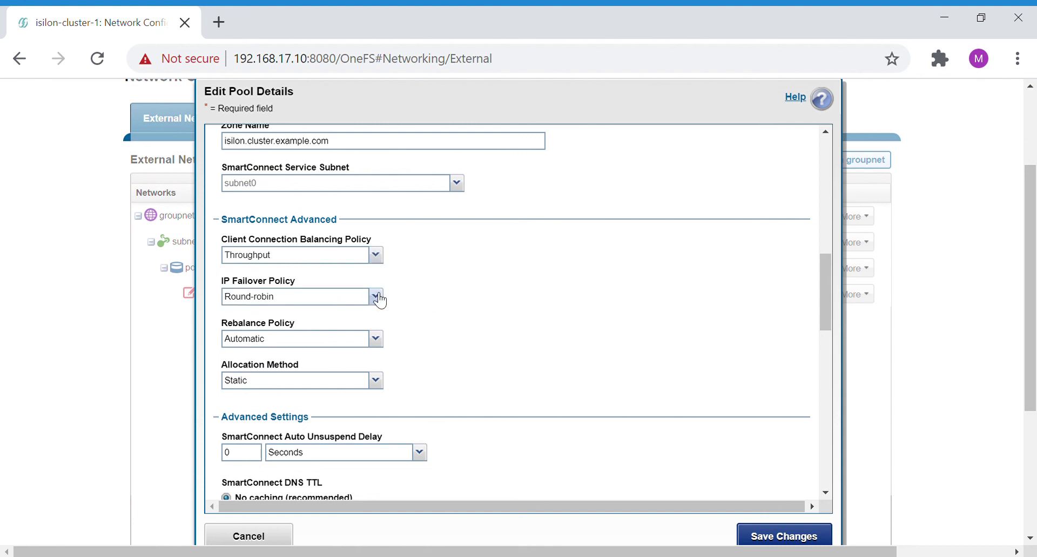
pyautogui.click(302, 302)
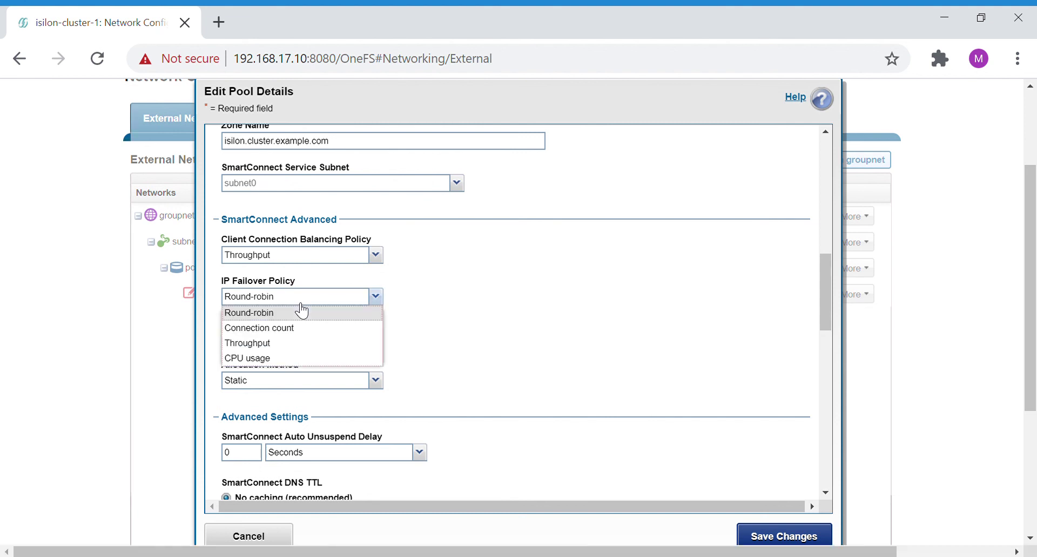
pyautogui.click(447, 296)
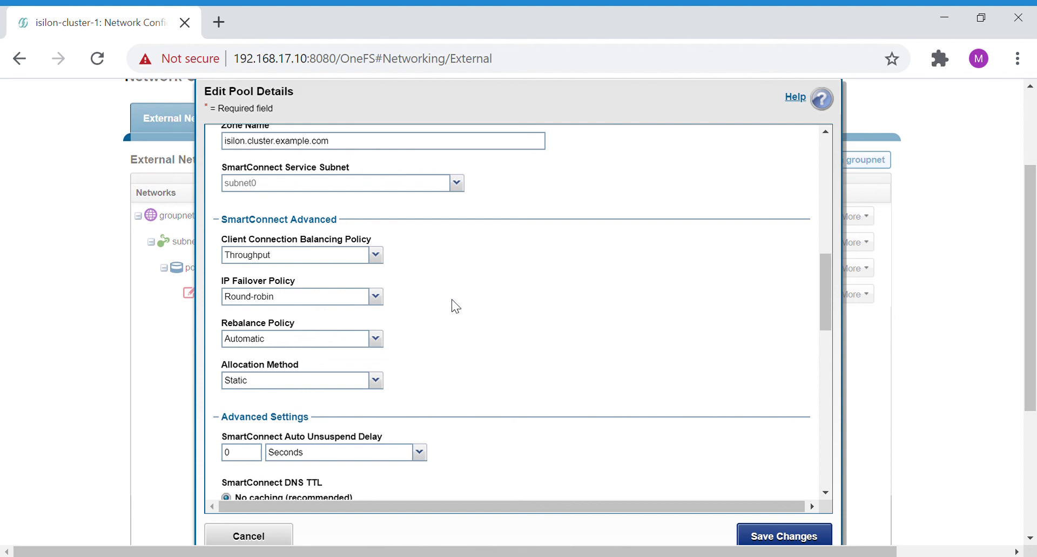
pyautogui.click(353, 297)
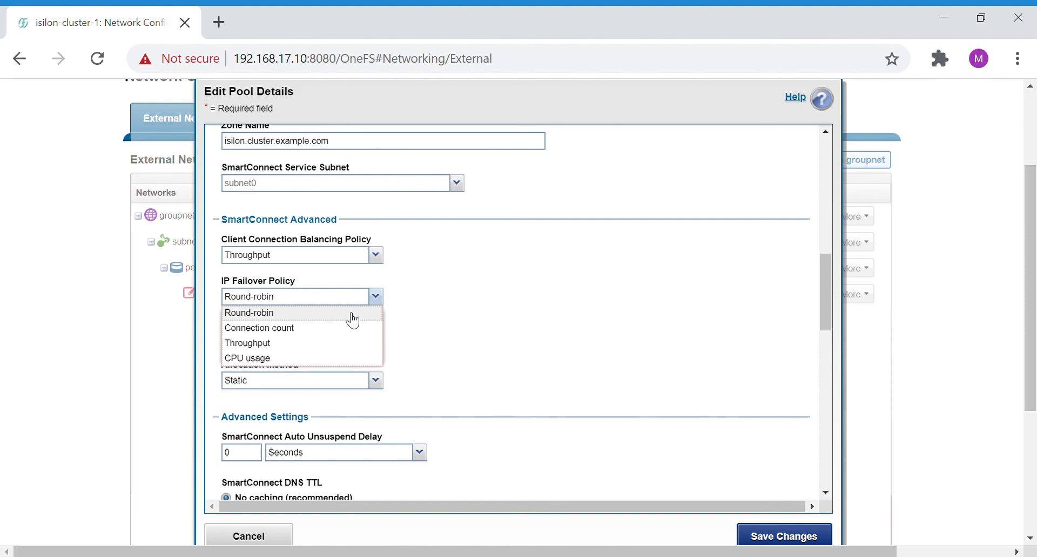
pyautogui.click(448, 319)
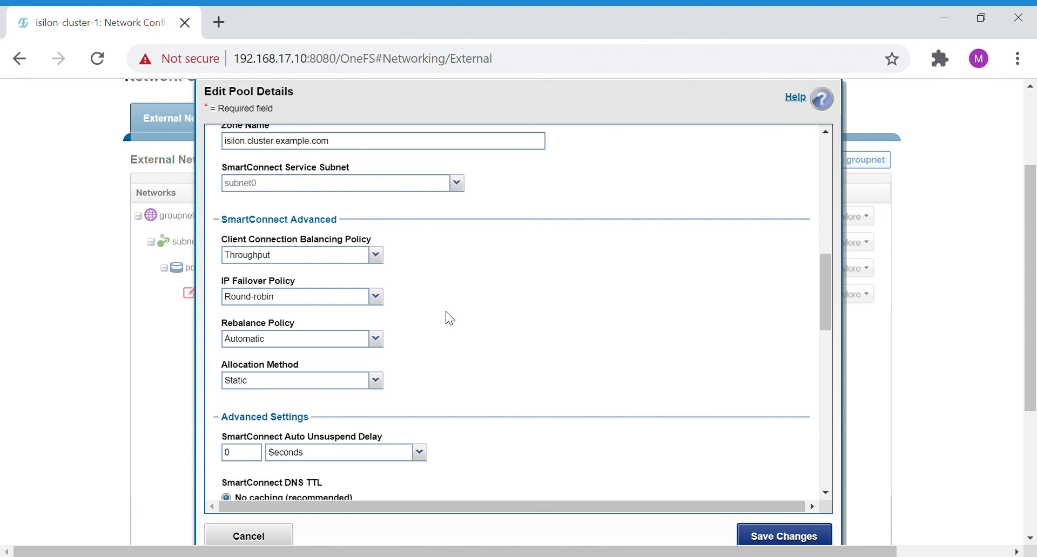
pyautogui.click(365, 350)
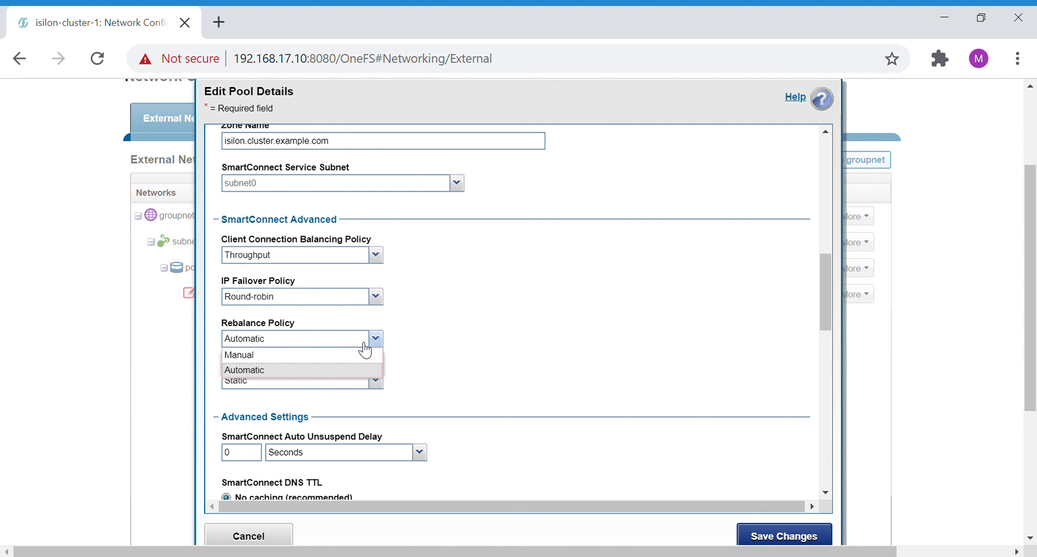
pyautogui.click(442, 351)
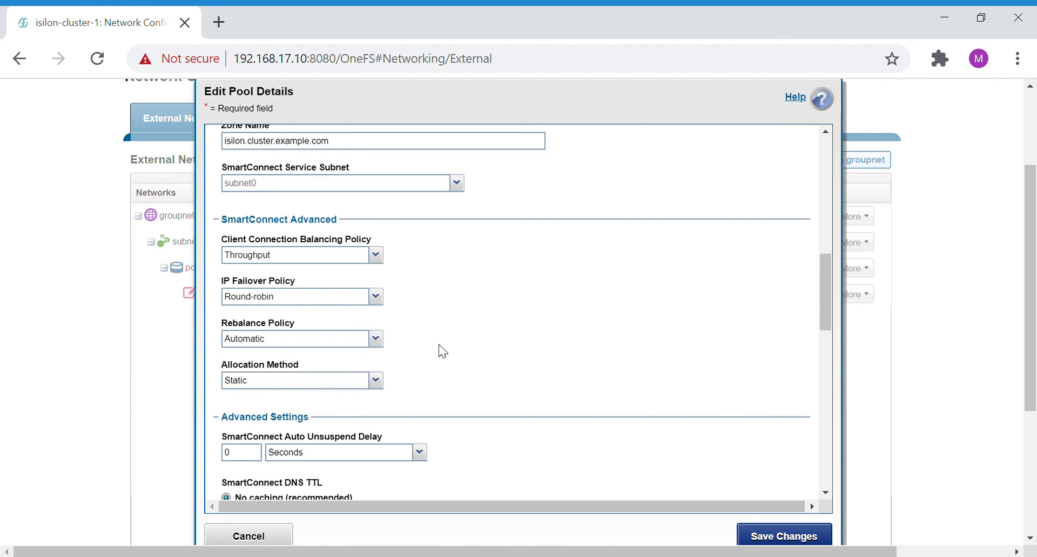